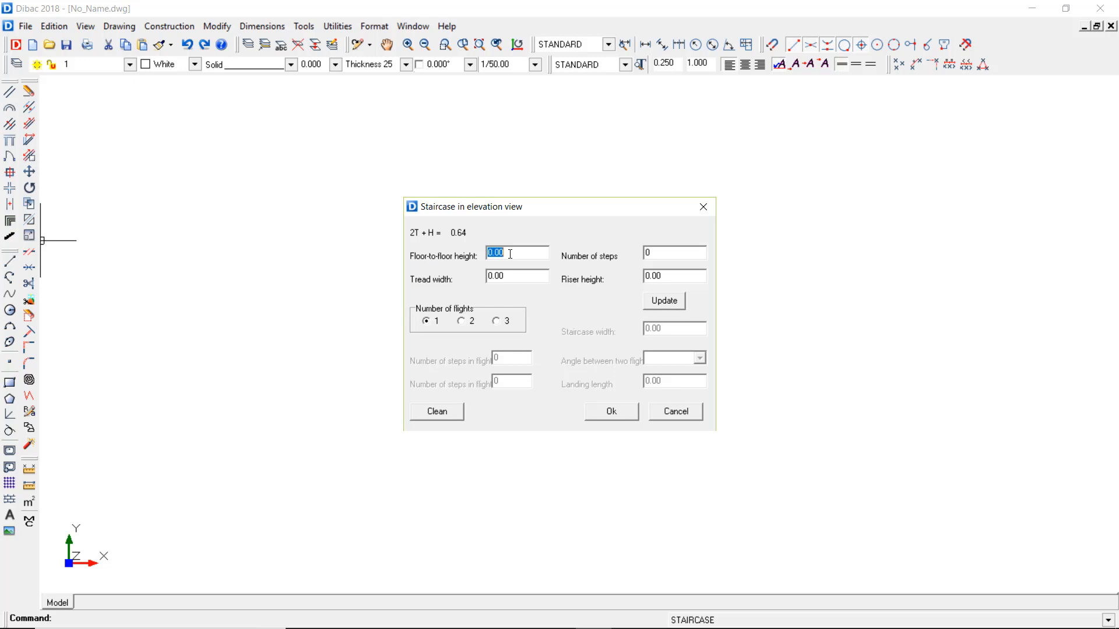
Step: Set the floor-to-floor height to 3 and the number of steps to 20, recalculating the staircase after each
type("3")
left_click(658, 298)
left_click(658, 252)
double_click(658, 252)
key("shift+Tab")
left_click(659, 253)
left_click_drag(654, 252, 638, 254)
type("20")
left_click(665, 301)
Step: Try a different riser height and two different tread widths, recalculating the staircase after each entry
left_click_drag(654, 275, 674, 277)
type("8")
left_click(664, 301)
left_click_drag(495, 275, 516, 276)
type("3")
left_click(657, 302)
left_click_drag(495, 275, 499, 275)
type("28")
left_click(663, 300)
Step: Set the floor-to-floor height to 3.2, recalculate the staircase and accept the one-flight settings
left_click_drag(493, 252, 509, 252)
type("2")
left_click(658, 299)
left_click(611, 411)
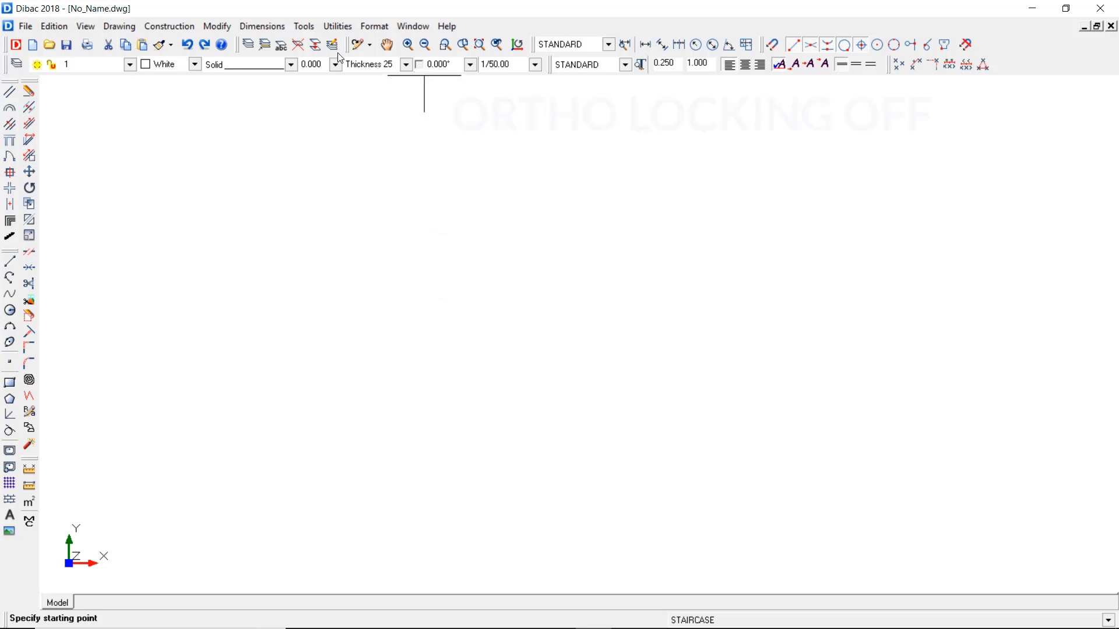
Step: With ortho locking off, place four one-flight staircase elevations from a common starting point, one in each diagonal direction
left_click(421, 65)
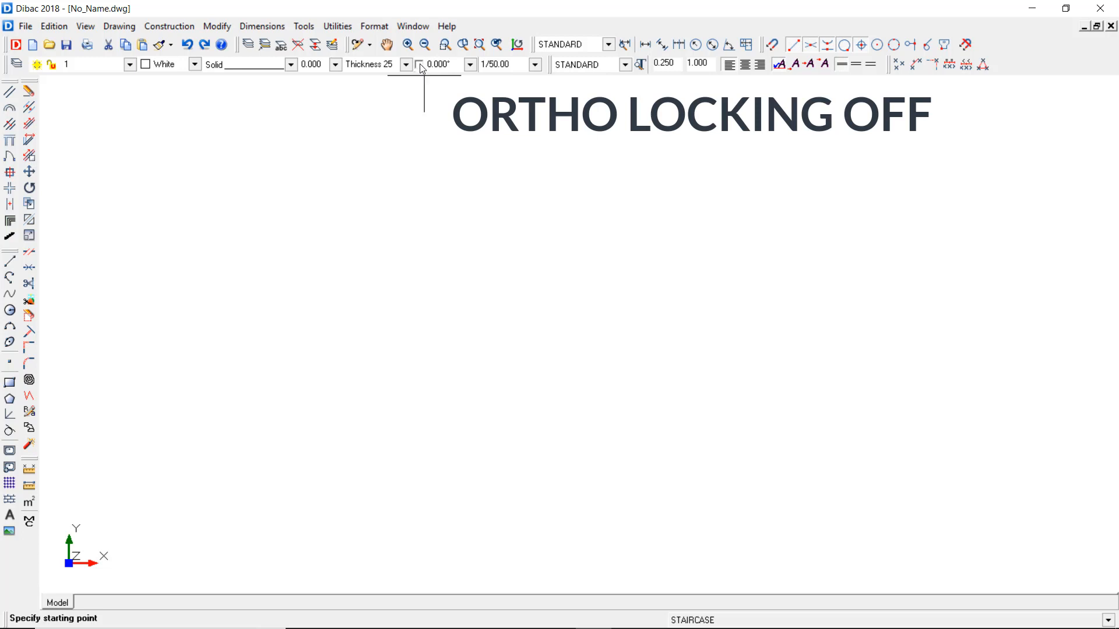
left_click(455, 321)
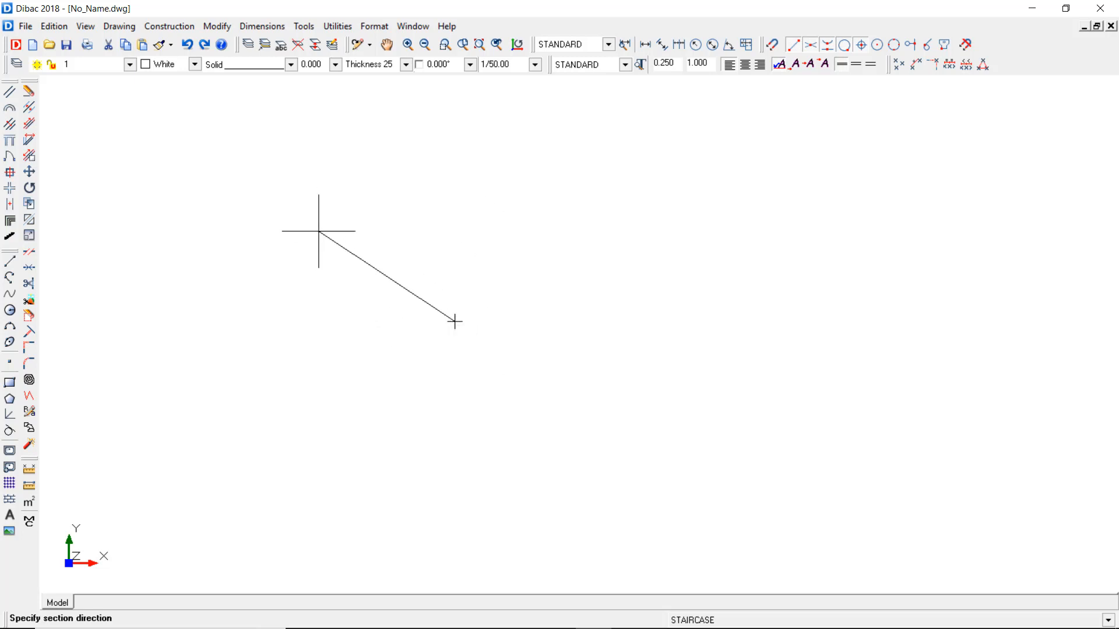
left_click(344, 254)
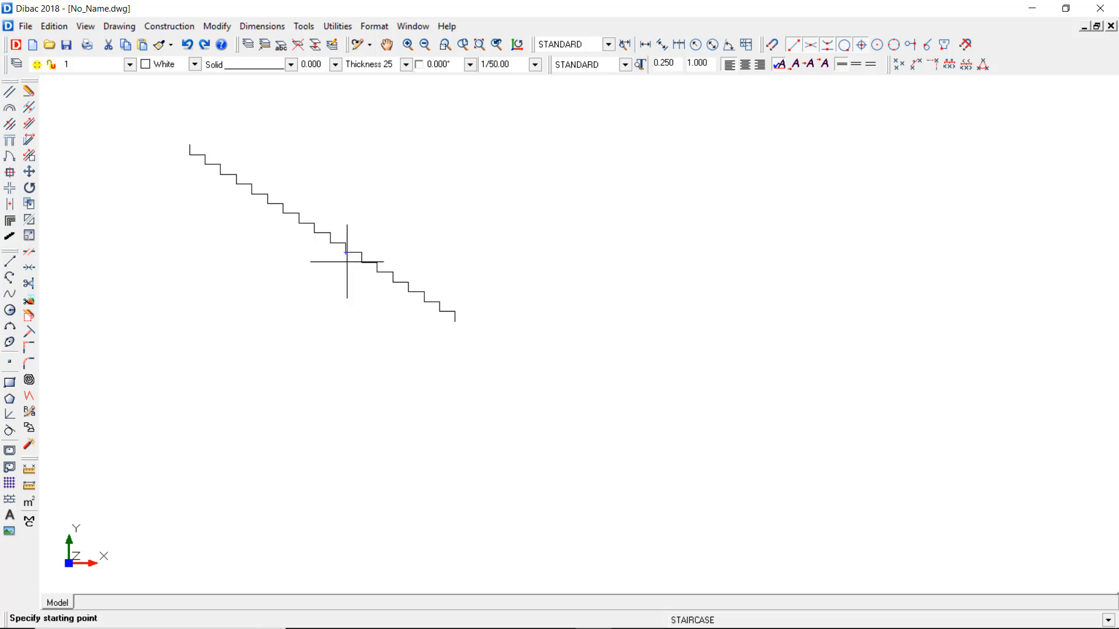
left_click(454, 321)
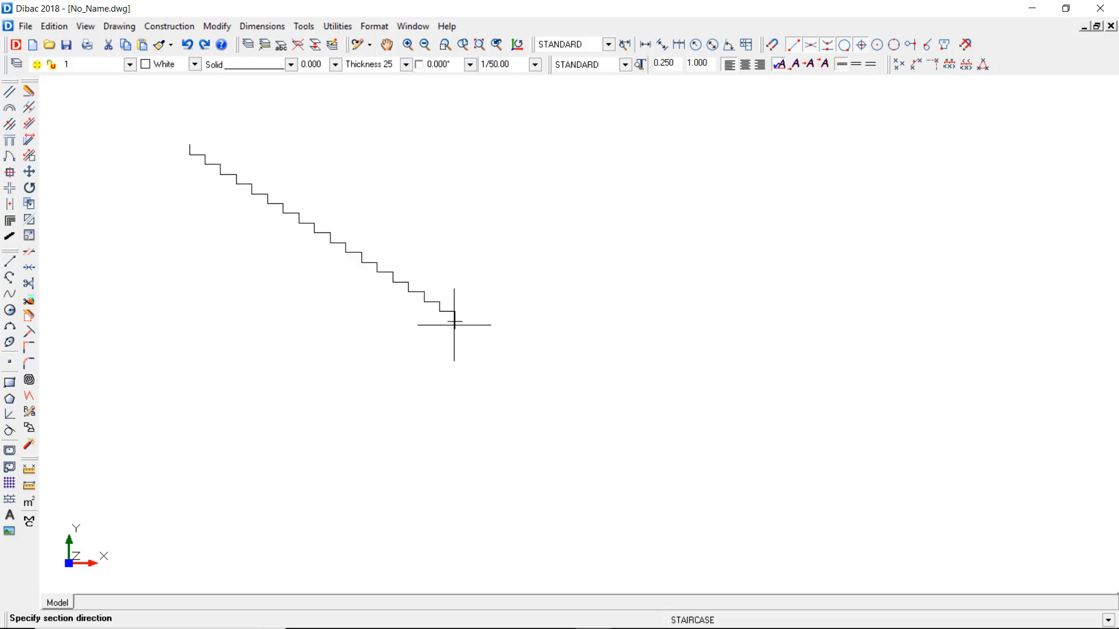
left_click(587, 220)
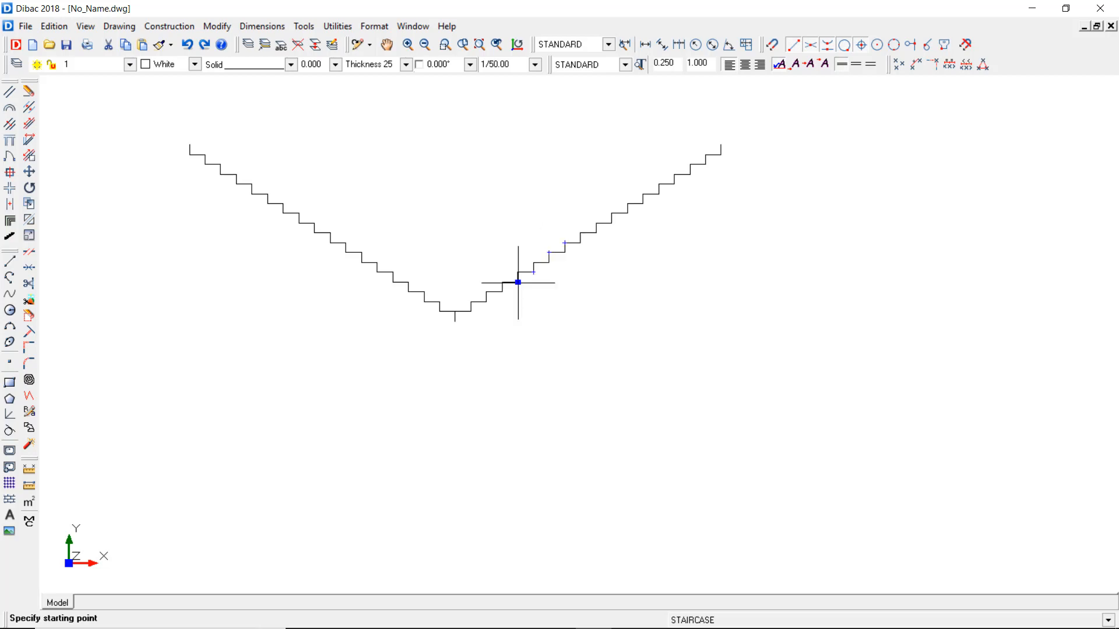
left_click(457, 322)
left_click(344, 392)
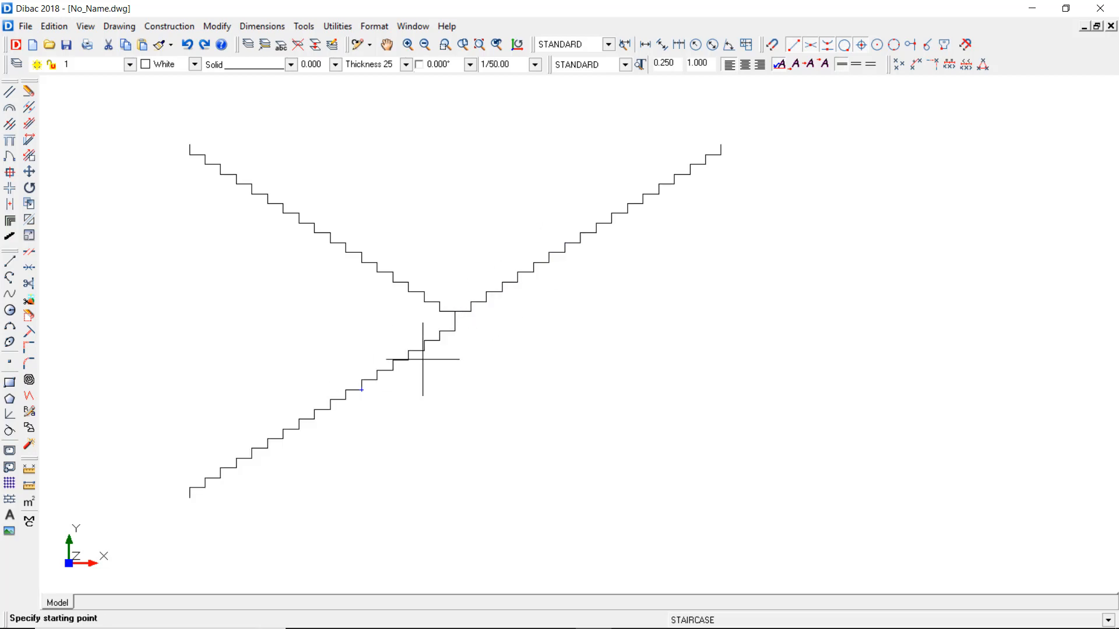
left_click(453, 321)
left_click(617, 405)
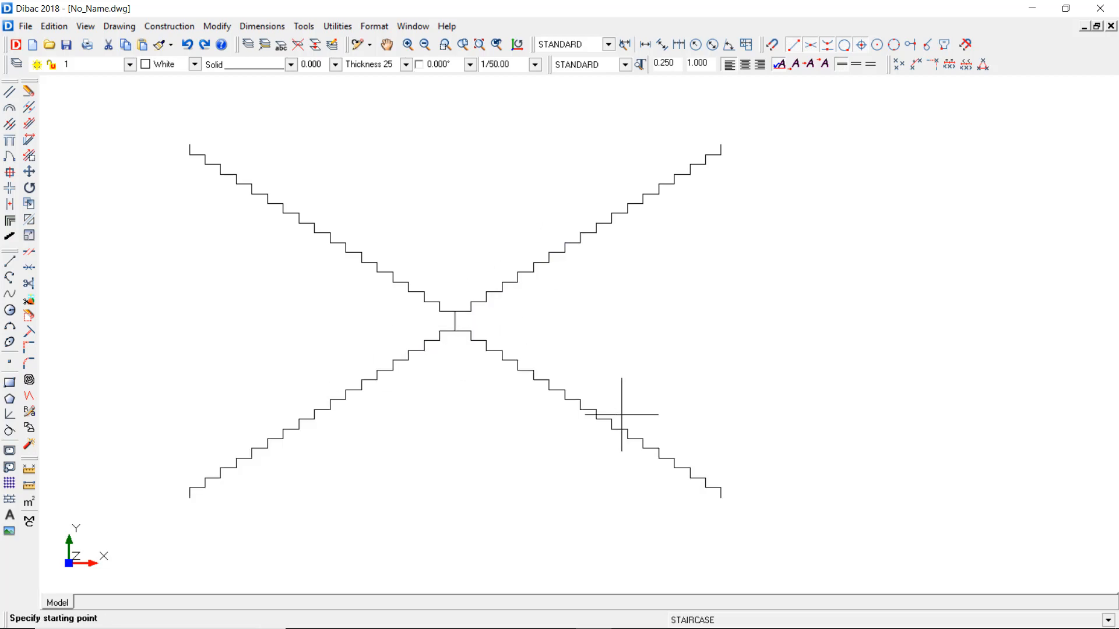
Step: Undo the placement of all four one-flight staircases
key("ctrl+z")
key("ctrl+z")
key("ctrl+z")
key("ctrl+z")
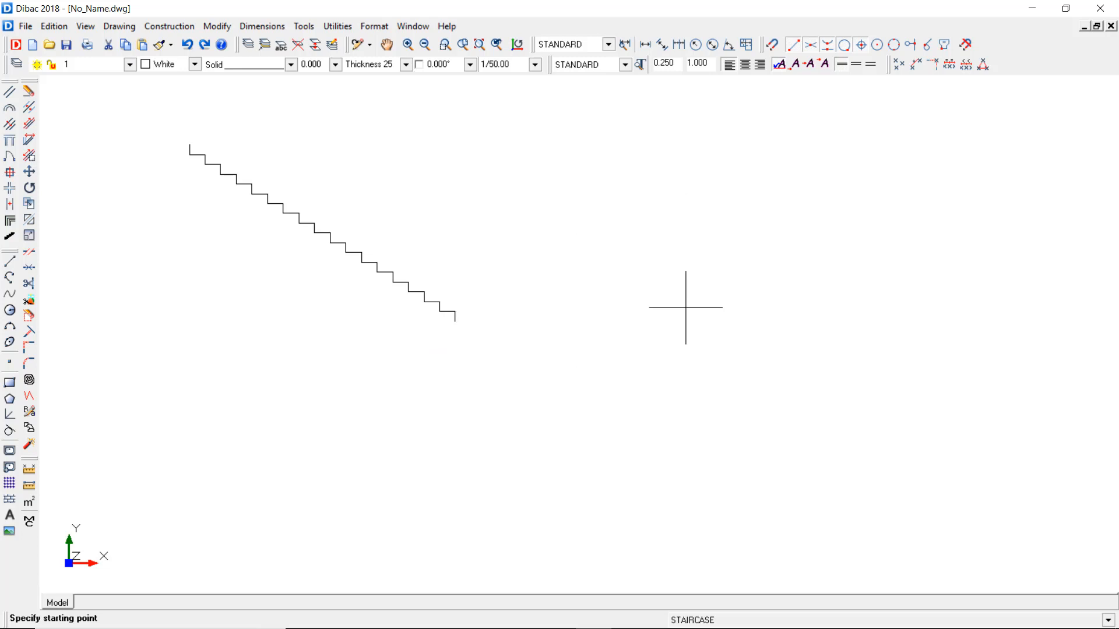
Step: Restart the Staircase command with two flights, a staircase width of 1 and an angle of 90 between the flights
right_click(685, 307)
right_click(685, 308)
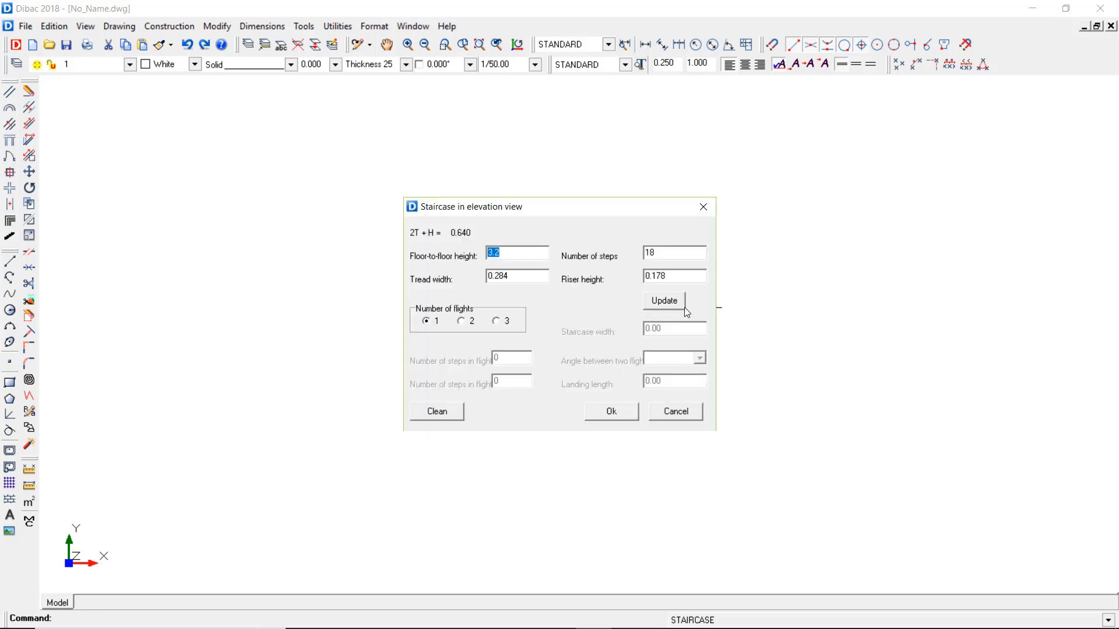
left_click(460, 321)
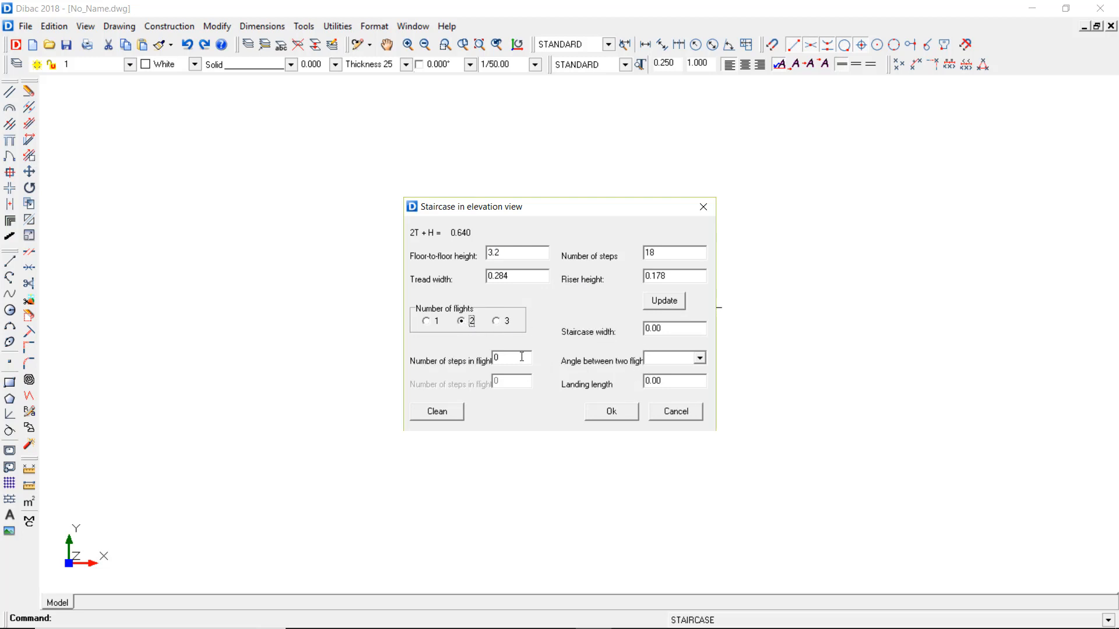
double_click(665, 329)
left_click(698, 361)
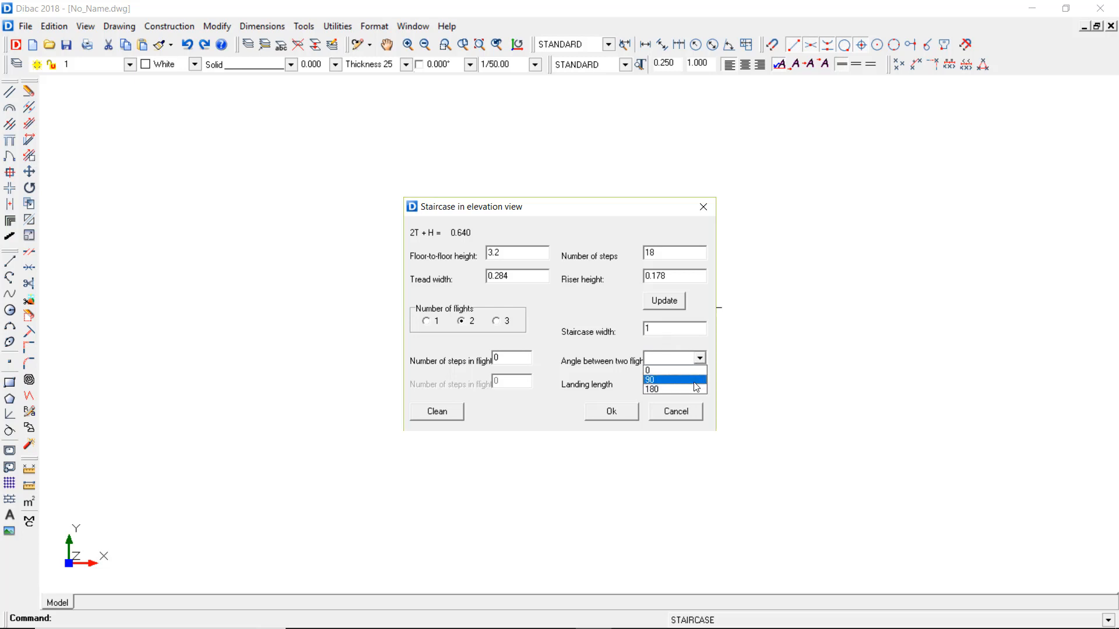
left_click(654, 379)
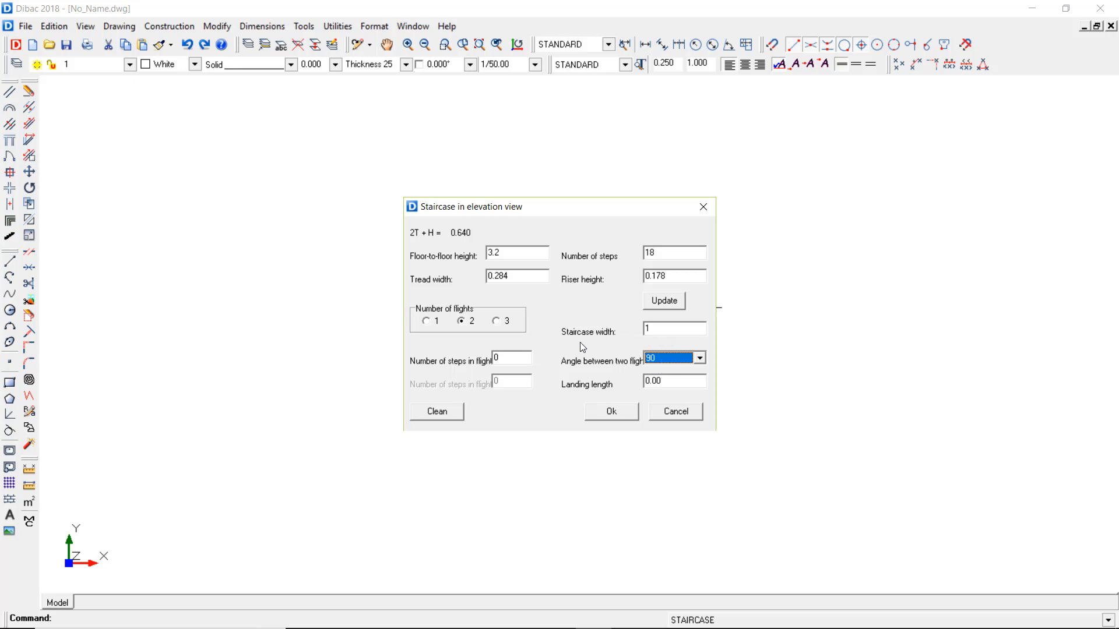
Step: Set 5 steps in the first flight, keep the 90 angle between flights and accept the staircase settings
left_click_drag(513, 358, 493, 357)
type("5")
left_click(699, 359)
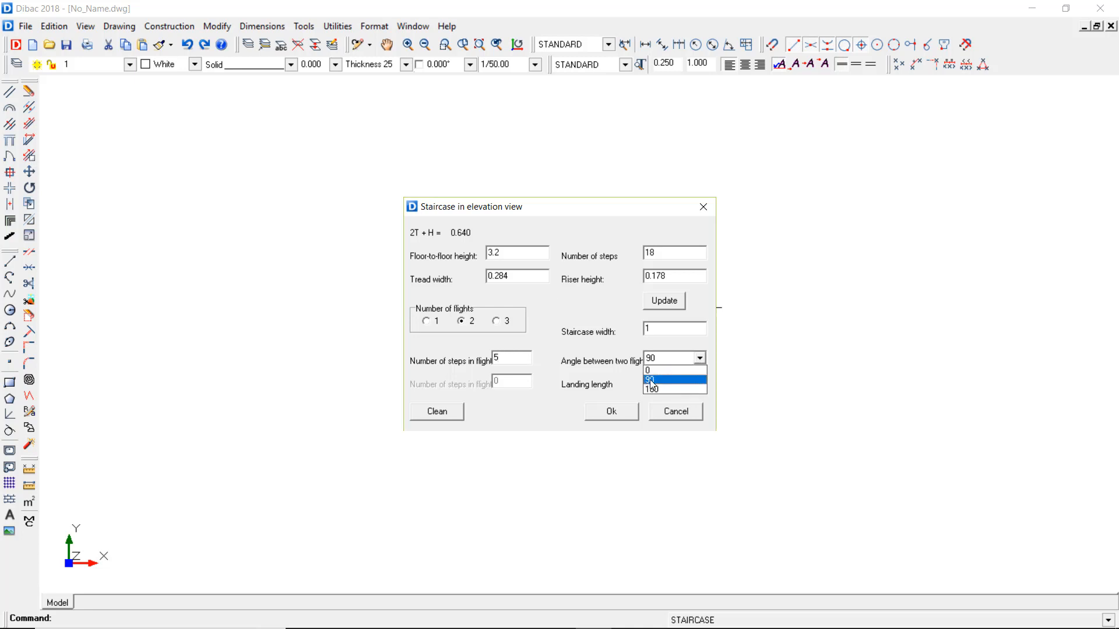
left_click(651, 380)
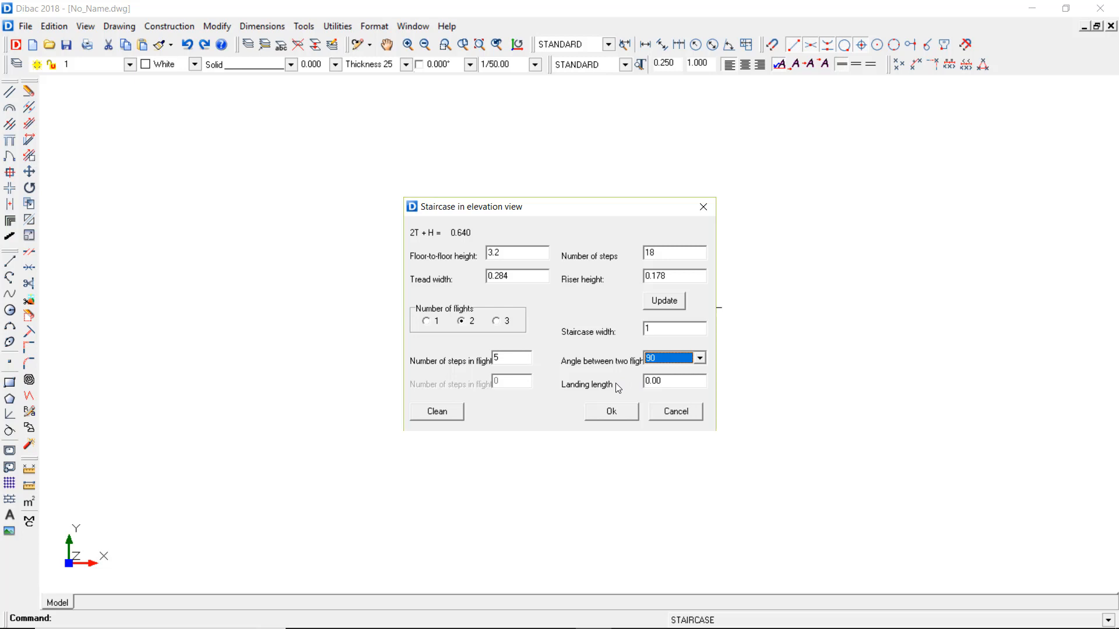
left_click(611, 412)
Step: Place four two-flight staircase elevations from a common starting point, one in each diagonal direction
left_click(560, 360)
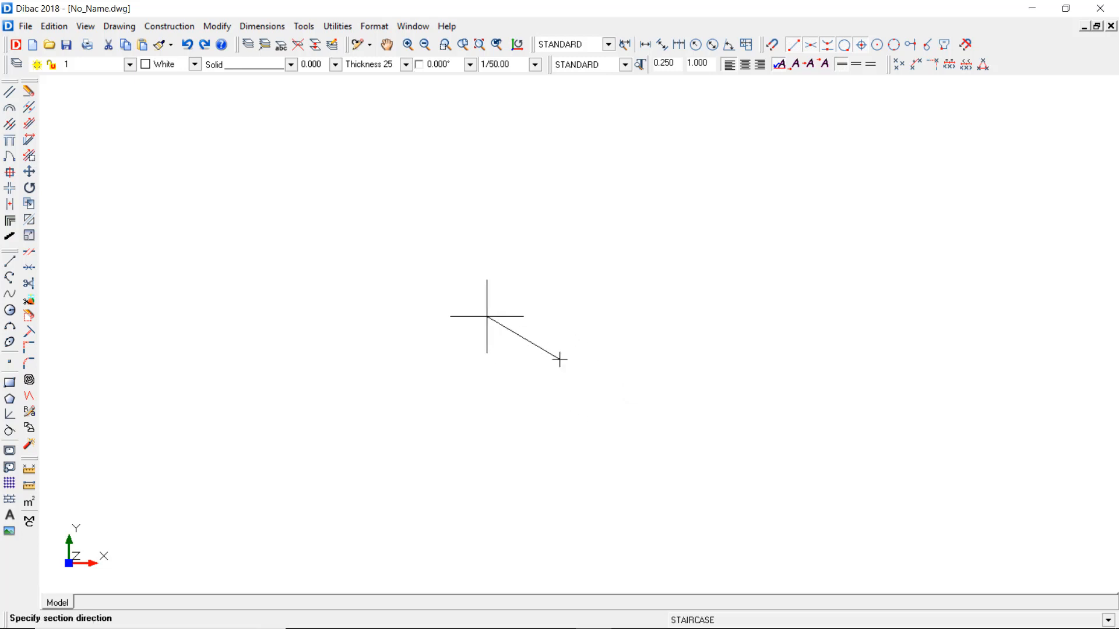
left_click(476, 298)
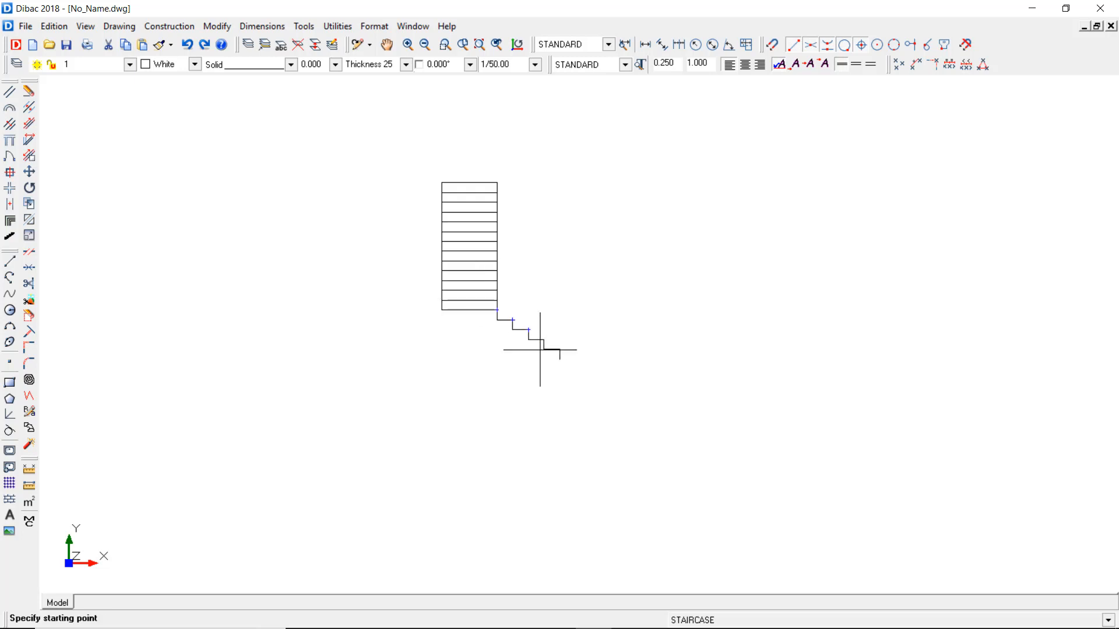
left_click(559, 359)
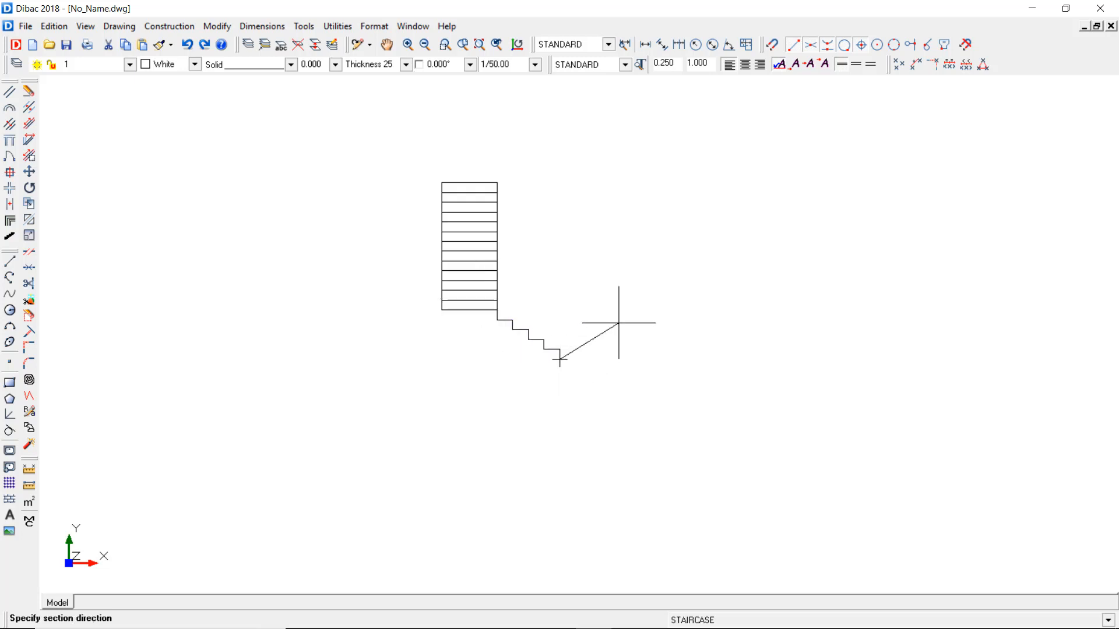
left_click(606, 321)
left_click(559, 359)
left_click(518, 385)
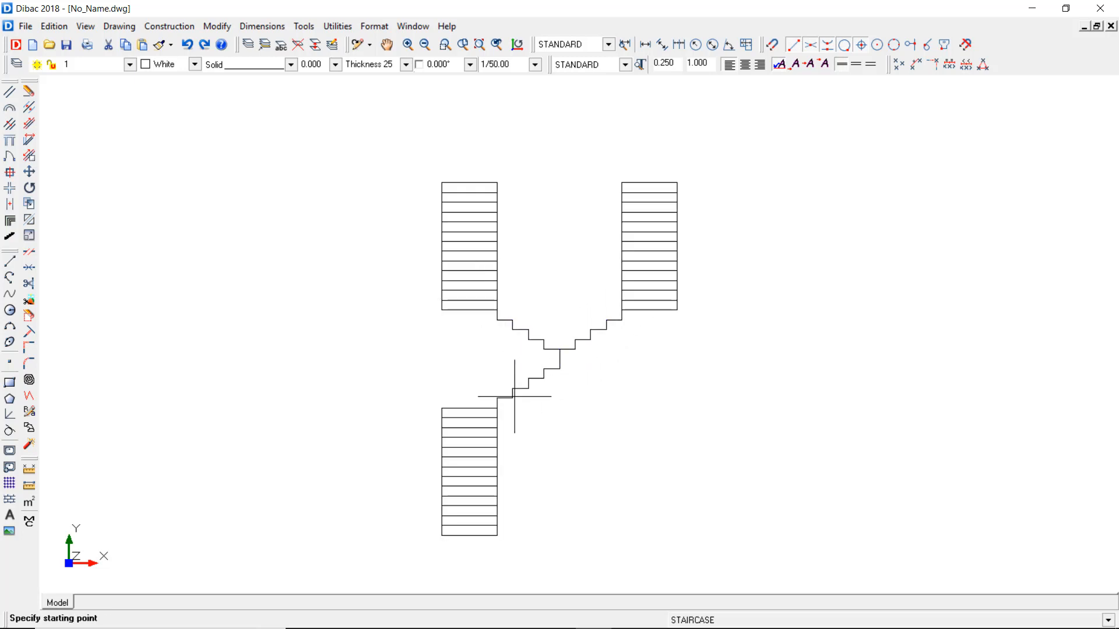
left_click(559, 368)
left_click(611, 408)
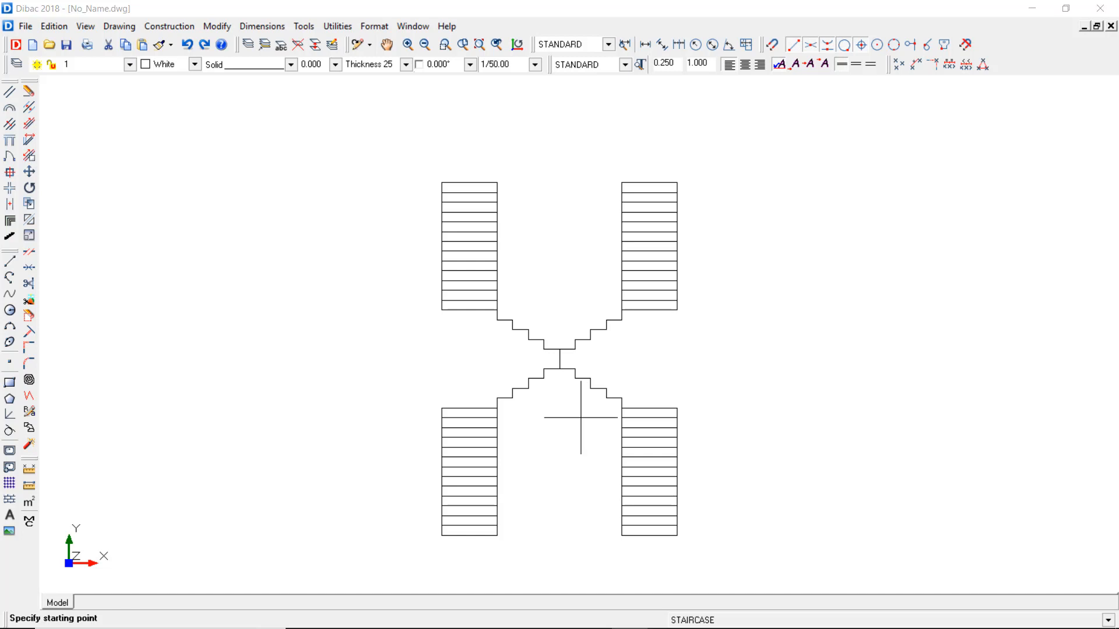
Step: Restart the Staircase command with three flights, set 7 steps in the second flight and accept the settings
right_click(581, 417)
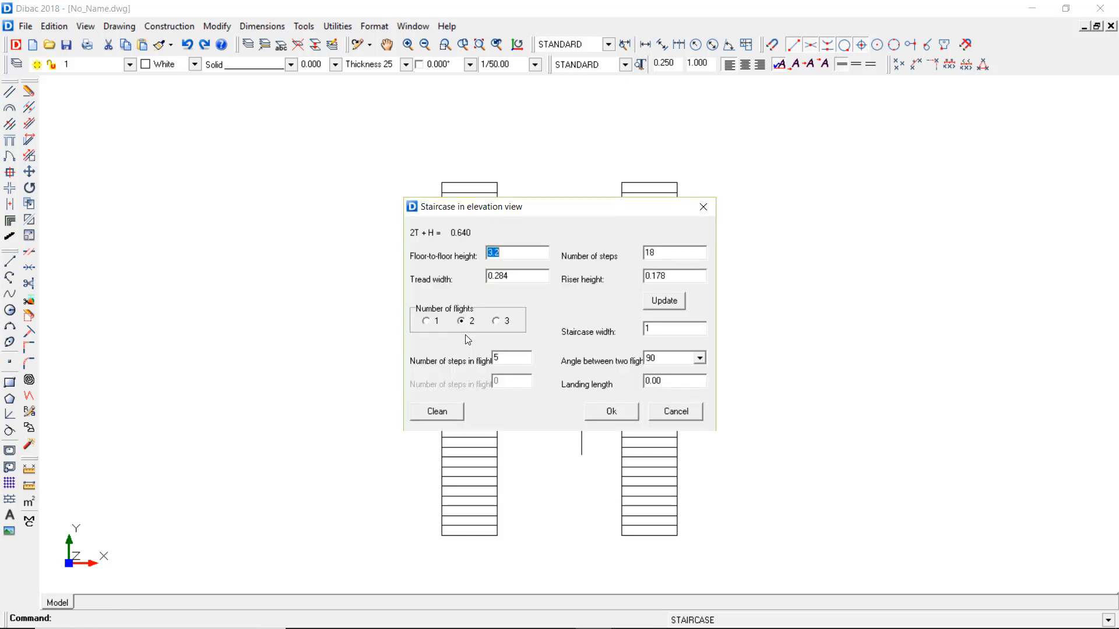
left_click(495, 322)
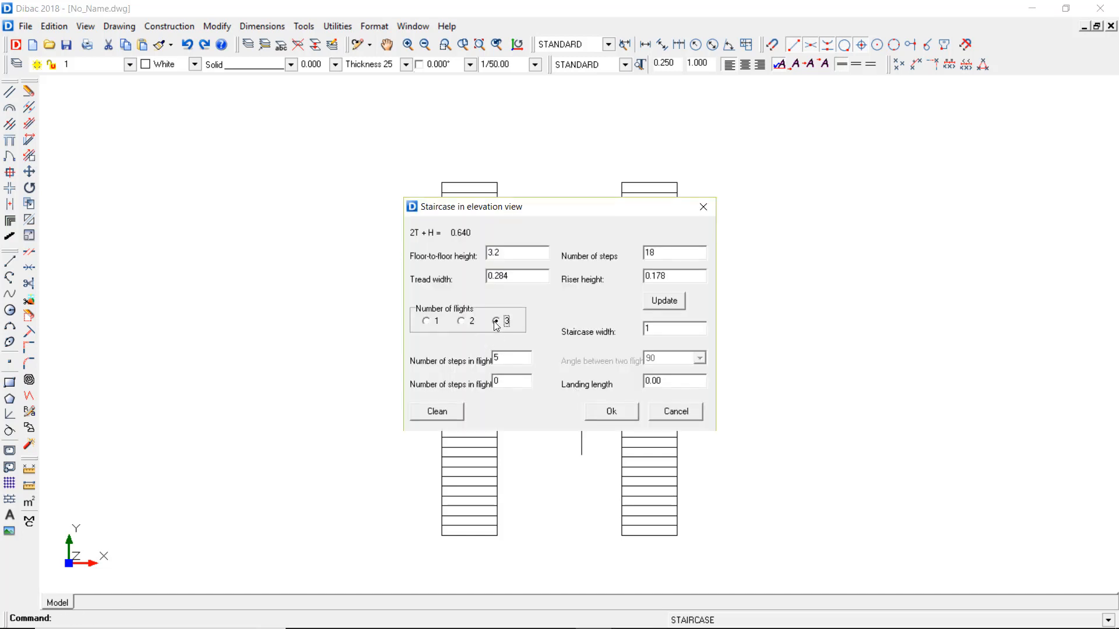
double_click(508, 382)
type("7")
left_click_drag(501, 385, 490, 359)
left_click_drag(657, 252, 632, 255)
left_click(621, 415)
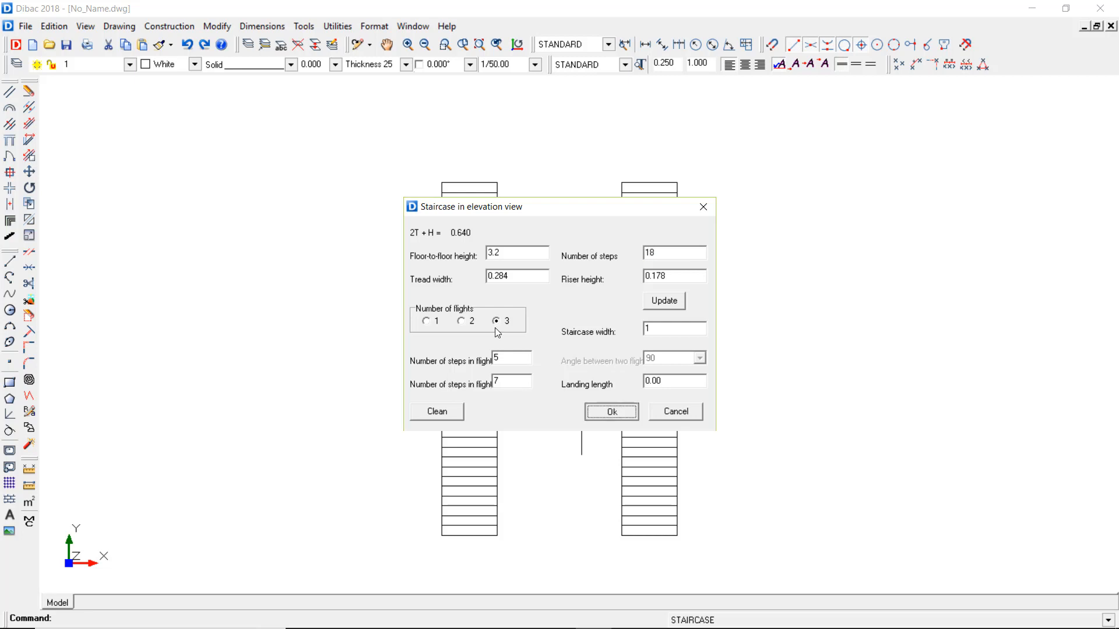
Step: Place four three-flight staircase elevations in the empty area beside the two-flight ones, each from its own starting point in a different diagonal direction
mouse_move(792, 406)
middle_mouse_down()
mouse_move(686, 405)
mouse_move(446, 317)
middle_mouse_up()
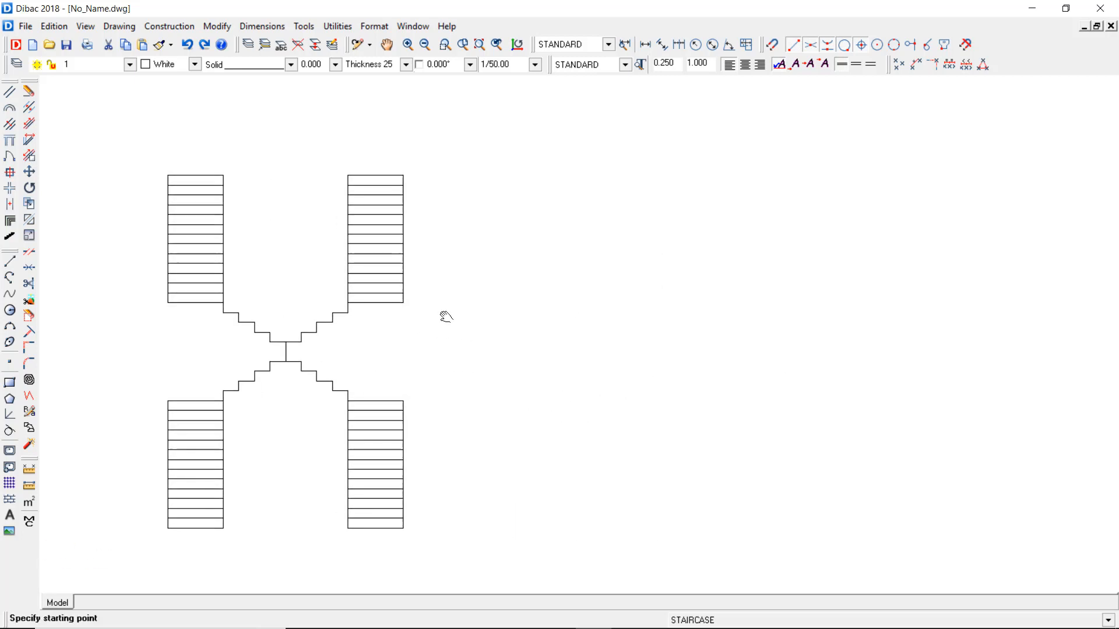
left_click(712, 357)
left_click(657, 327)
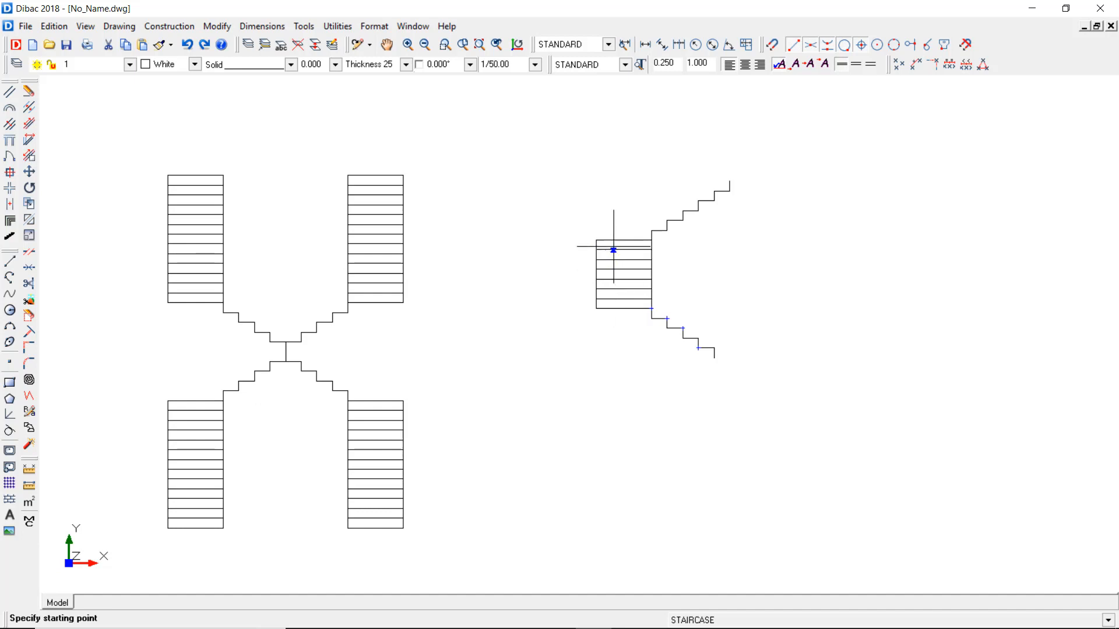
left_click(846, 364)
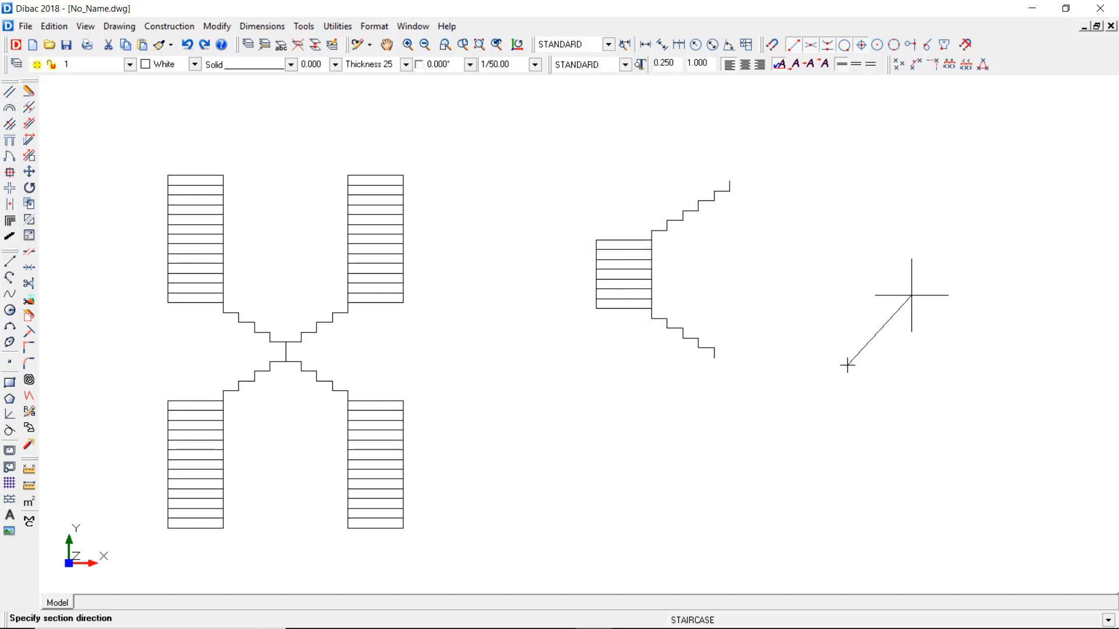
left_click(910, 295)
left_click(744, 418)
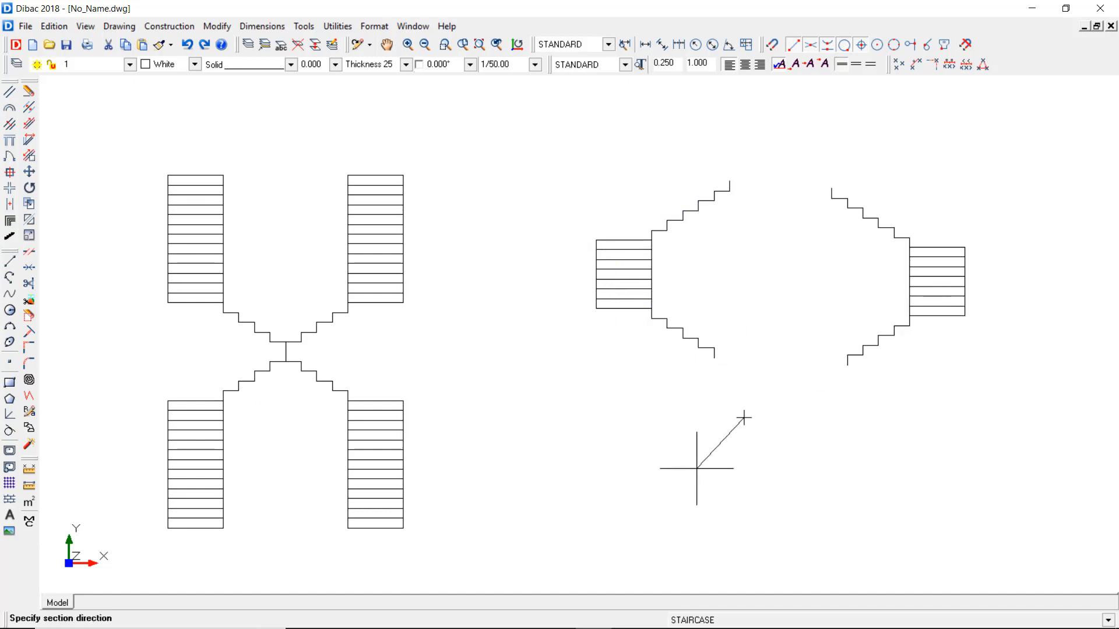
left_click(697, 466)
middle_click_drag(693, 461, 666, 396)
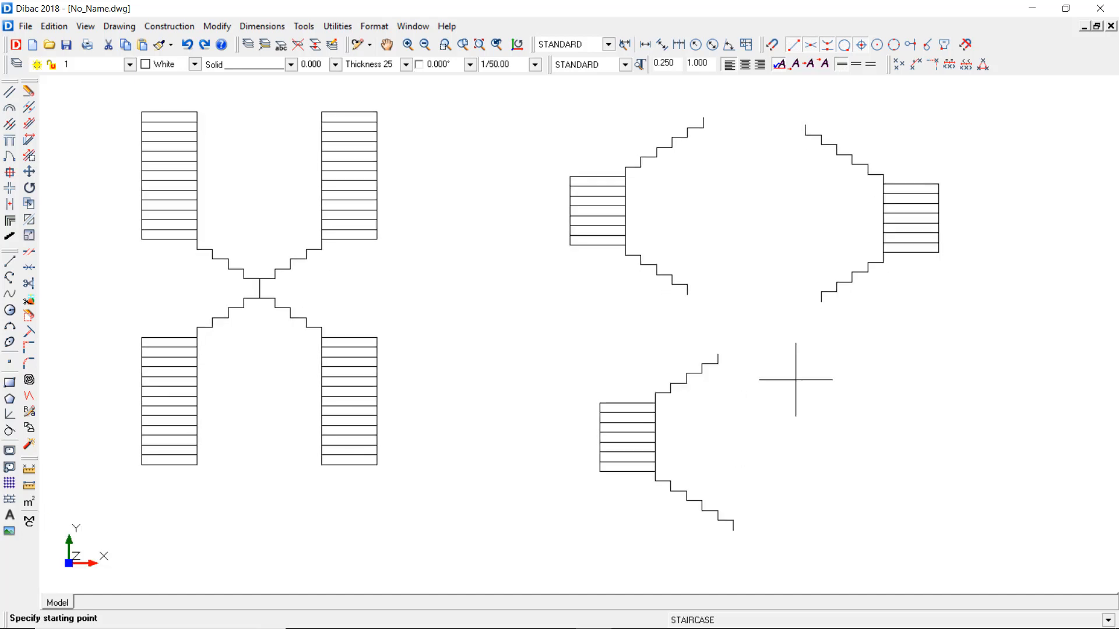
left_click(791, 344)
left_click(865, 411)
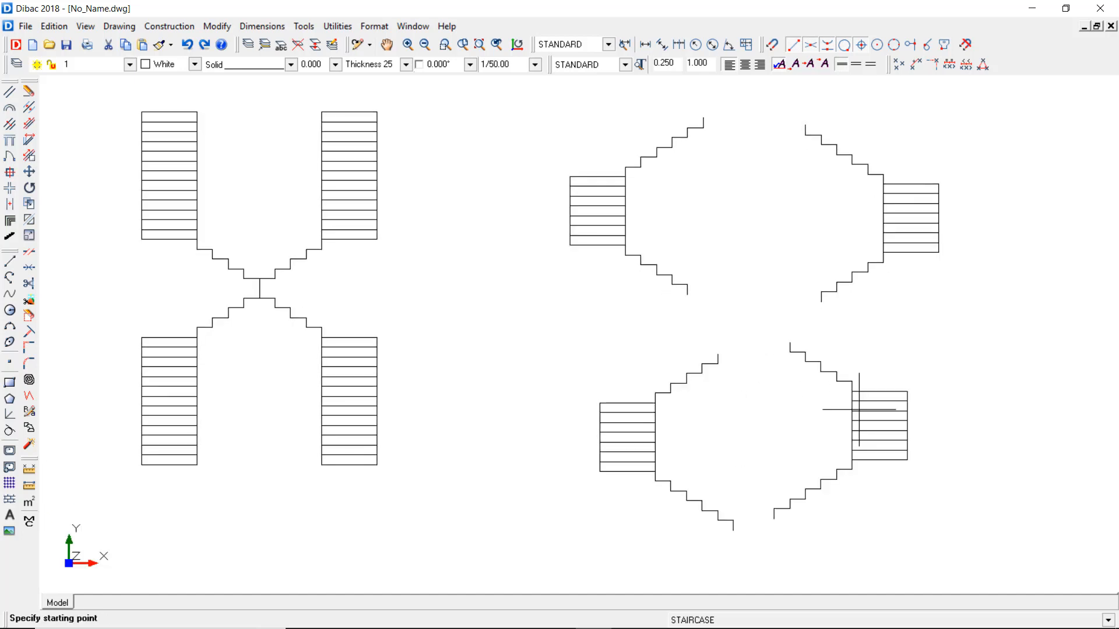
middle_click_drag(816, 411, 825, 433)
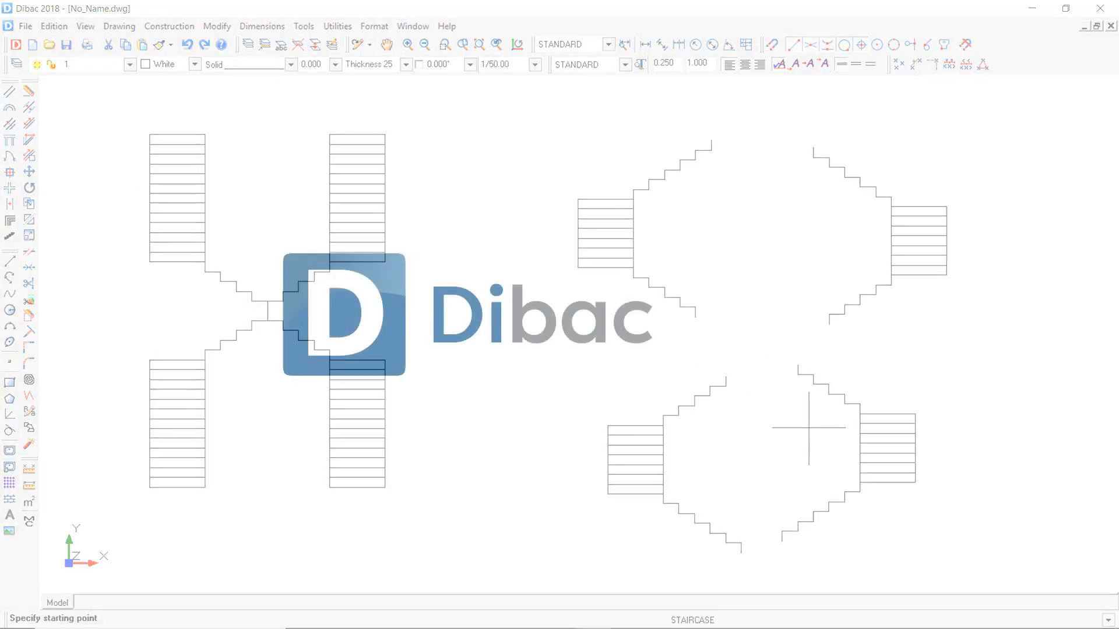